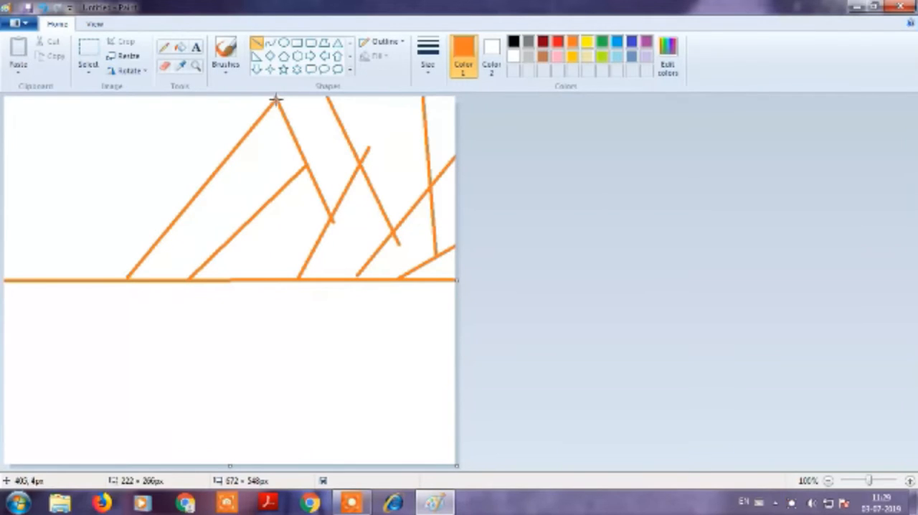
Draw straight orange lines that divide the left part of the canvas's upper half into angular sections.
left_click_drag(177, 132, 79, 278)
left_click_drag(111, 228, 95, 85)
left_click_drag(34, 97, 105, 172)
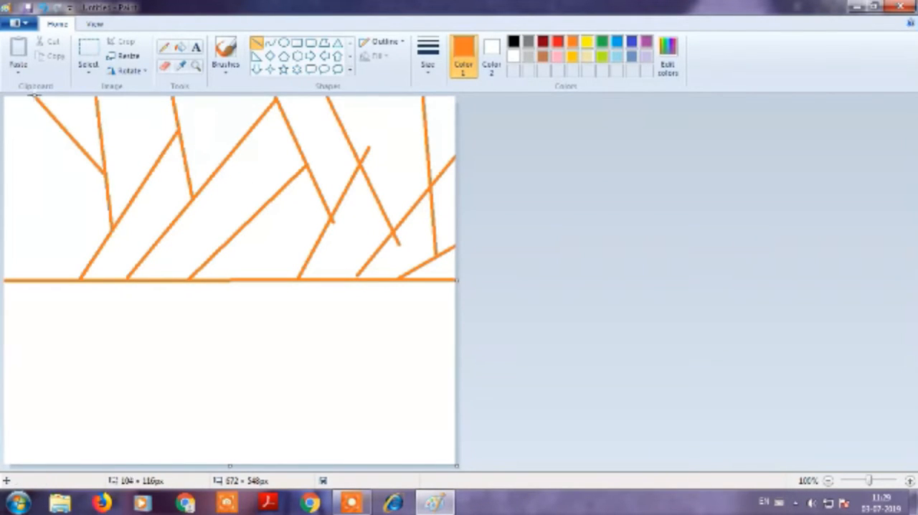
left_click_drag(3, 215, 106, 190)
Fill the long slanted stripe in the middle orange and the two peaks to its right red.
left_click(181, 47)
left_click(239, 190)
left_click(557, 41)
left_click(338, 244)
left_click(415, 243)
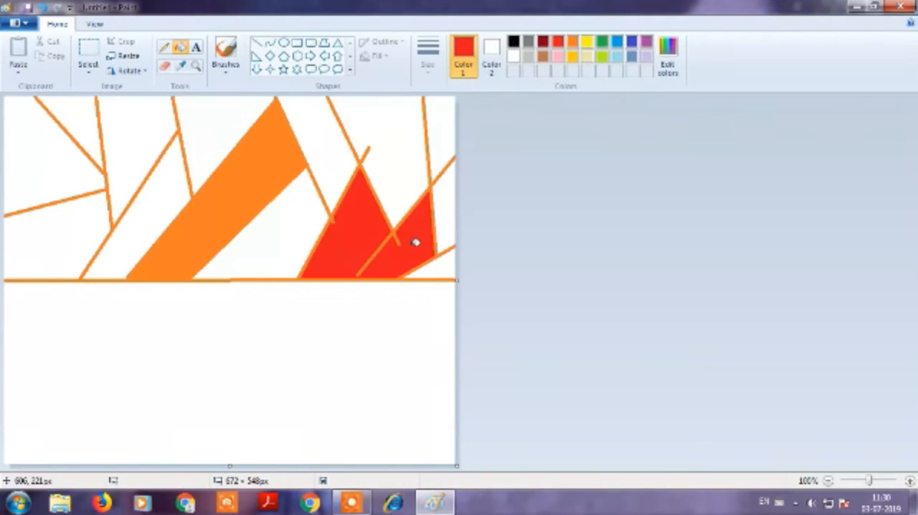
Fill the sections on both sides of the orange stripe and the upper-right corner yellow, and the left section above the horizon gold.
left_click(144, 229)
left_click(439, 130)
left_click(266, 236)
left_click(573, 56)
left_click(53, 237)
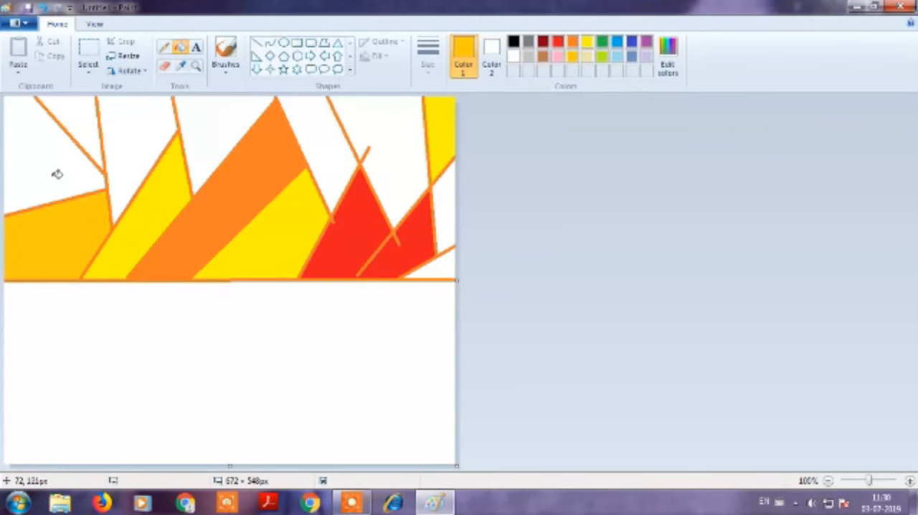
Fill the small right-edge section light blue, and the lower-right triangle, upper-left triangle and band beside the orange stripe light pink.
left_click(617, 56)
left_click(445, 208)
left_click(557, 56)
left_click(445, 269)
left_click(89, 124)
left_click(304, 136)
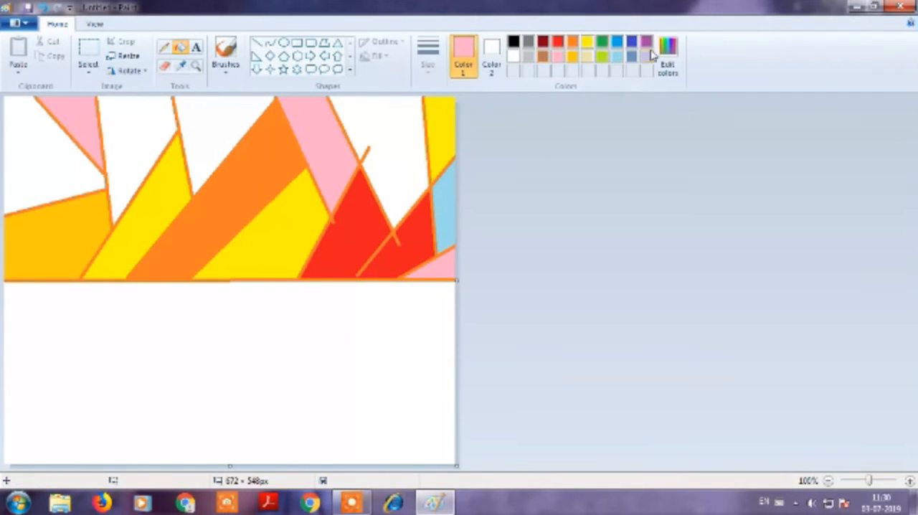
Fill the white section above the red peaks and the one at the upper-left edge lime green.
left_click(602, 55)
left_click(380, 144)
left_click(45, 181)
Pick a hot pink custom color and fill the two remaining white sections of the upper half with it.
left_click(586, 41)
left_click(668, 56)
left_click(444, 204)
left_click(334, 340)
left_click(211, 147)
left_click(131, 164)
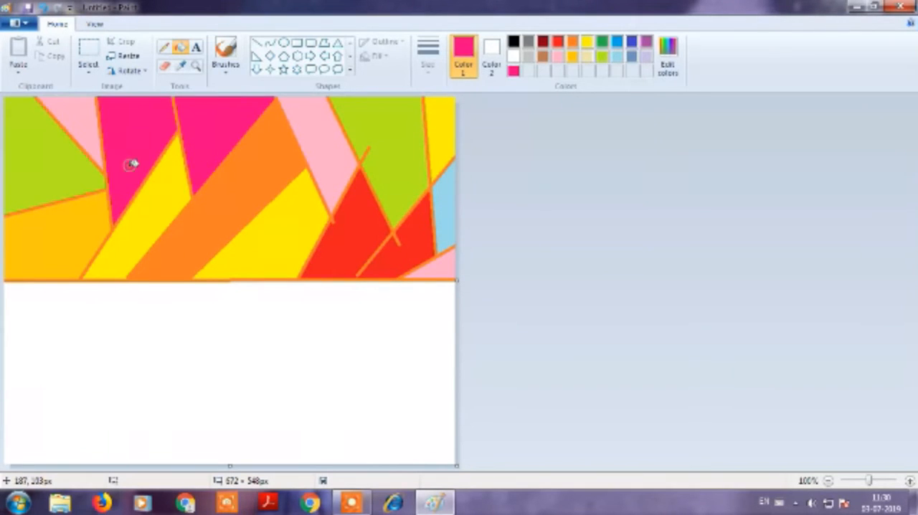
Draw straight black lines fanning down from the horizon to divide the right part of the lower half.
left_click(513, 41)
left_click(256, 43)
mouse_move(395, 281)
left_mouse_down()
mouse_move(457, 351)
mouse_move(455, 453)
left_mouse_up()
left_click_drag(429, 391, 391, 462)
left_click_drag(389, 302, 396, 481)
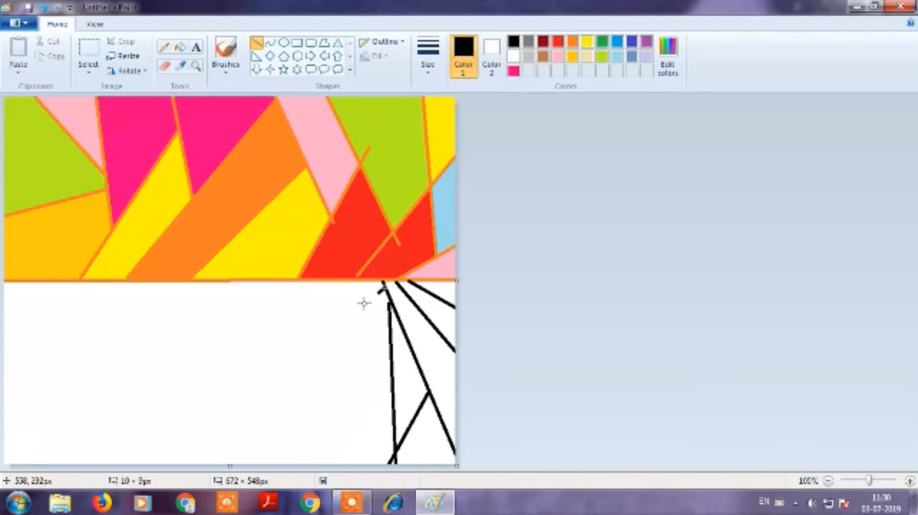
Divide the middle and left parts of the lower half into angular sections with straight black lines.
left_click_drag(385, 282, 266, 462)
left_click_drag(255, 281, 277, 448)
left_click_drag(159, 281, 266, 463)
left_click_drag(129, 462, 211, 372)
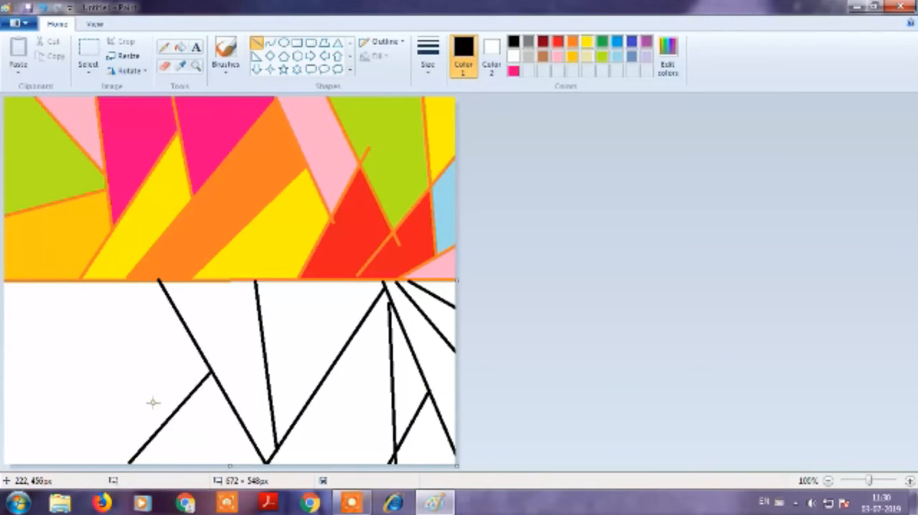
left_click_drag(168, 418, 86, 281)
left_click_drag(129, 357, 66, 464)
left_click_drag(91, 419, 52, 281)
left_click_drag(70, 350, 4, 365)
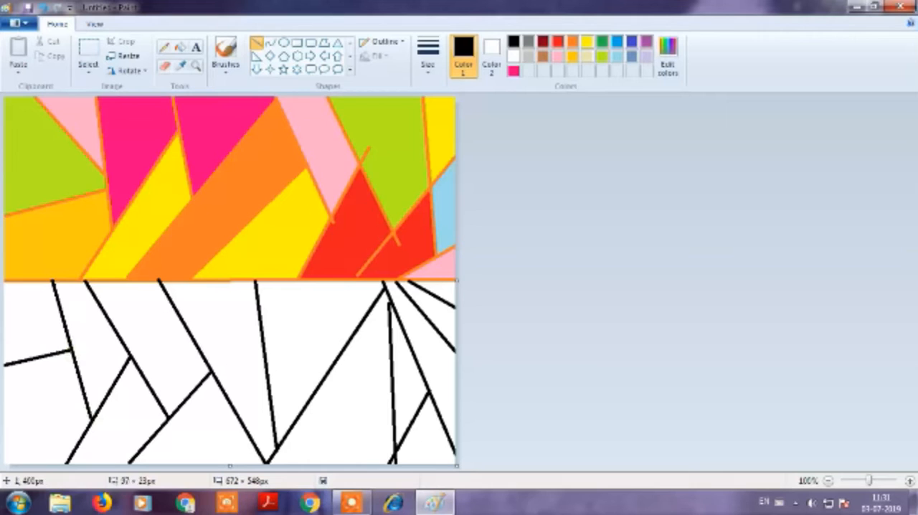
Fill the central downward wedge, the lower-right triangle and the left section just below the horizon green.
left_click(180, 47)
left_click(602, 41)
left_click(215, 330)
left_click(424, 439)
left_click(43, 323)
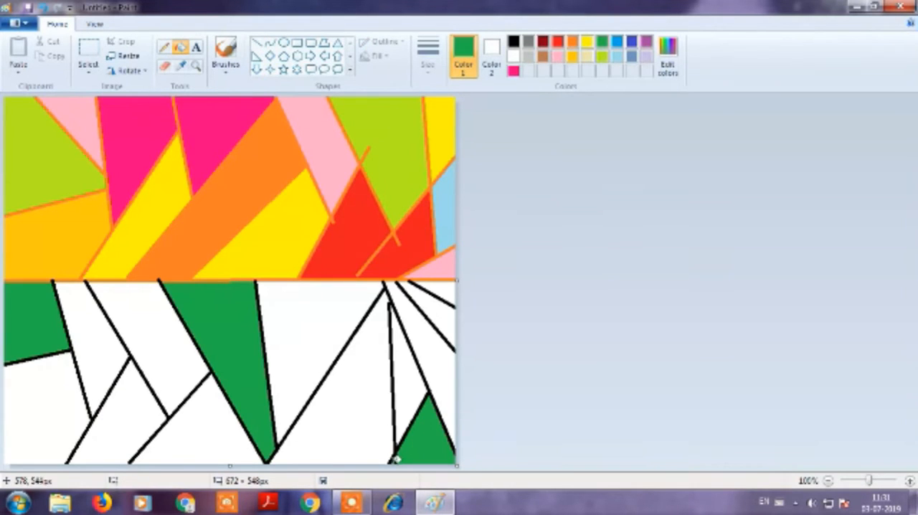
Fill the slanted right-edge section and the slanted section at the lower left of the lower half light purple.
left_click(631, 41)
left_click(646, 41)
left_click(436, 376)
left_click(115, 423)
Pick a dark violet custom color and fill the large lower triangle and the narrow left wedge with it.
left_click(667, 58)
left_click(334, 341)
left_click(329, 401)
left_click(90, 355)
Fill the thin right triangle, the lower-middle triangle and the lower-left corner with purple (red 128, green 0, blue 128).
left_click(668, 57)
left_click(427, 219)
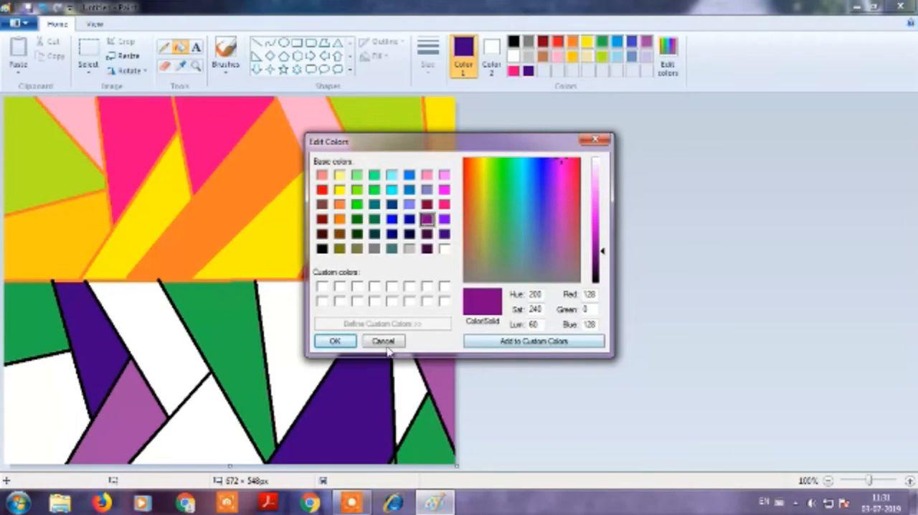
left_click(334, 341)
left_click(405, 359)
left_click(172, 435)
left_click(47, 419)
Fill the large white section right of the green wedge and the slanted one left of it with navy (red 0, green 0, blue 128).
left_click(668, 58)
left_click(396, 244)
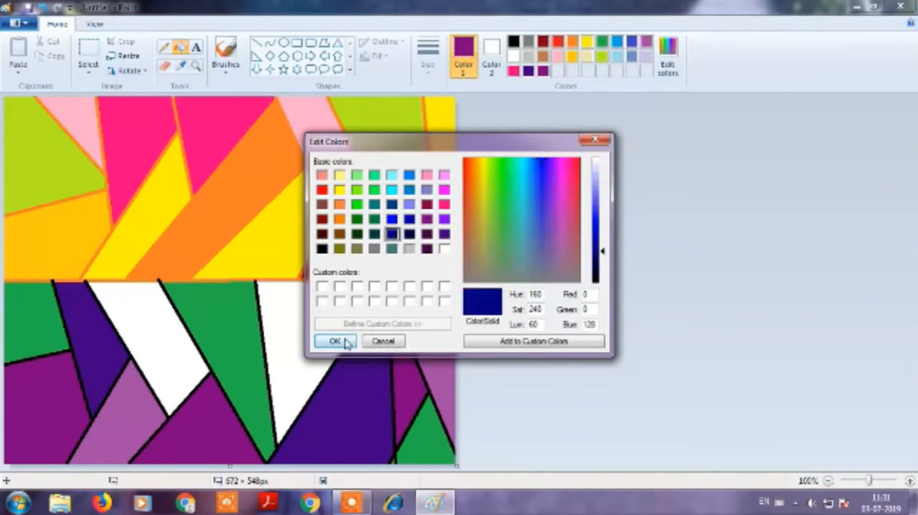
left_click(334, 340)
left_click(311, 342)
left_click(153, 351)
Pick a medium blue custom color and fill the last two white sections below the horizon at the right edge.
left_click(668, 57)
left_click(409, 191)
left_click(334, 341)
left_click(436, 312)
left_click(448, 292)
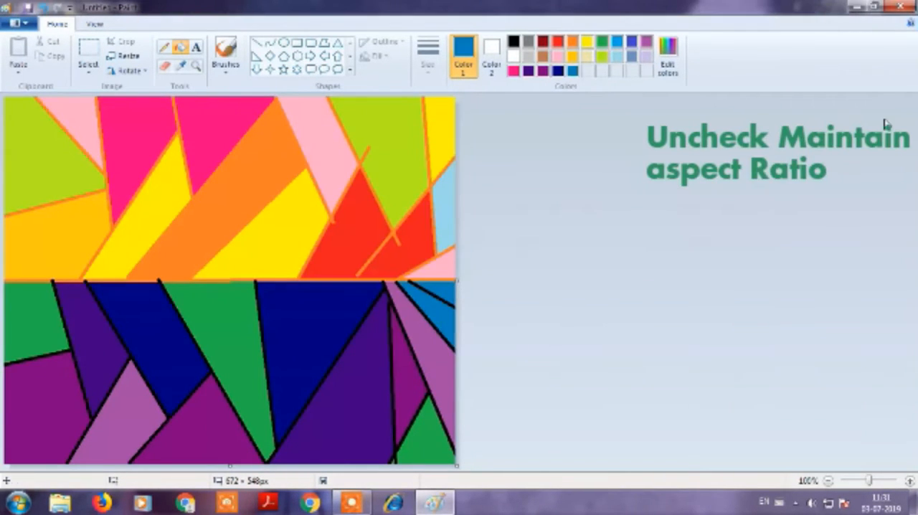
Resize the picture to 1% horizontally twice, without maintaining the aspect ratio.
left_click(121, 56)
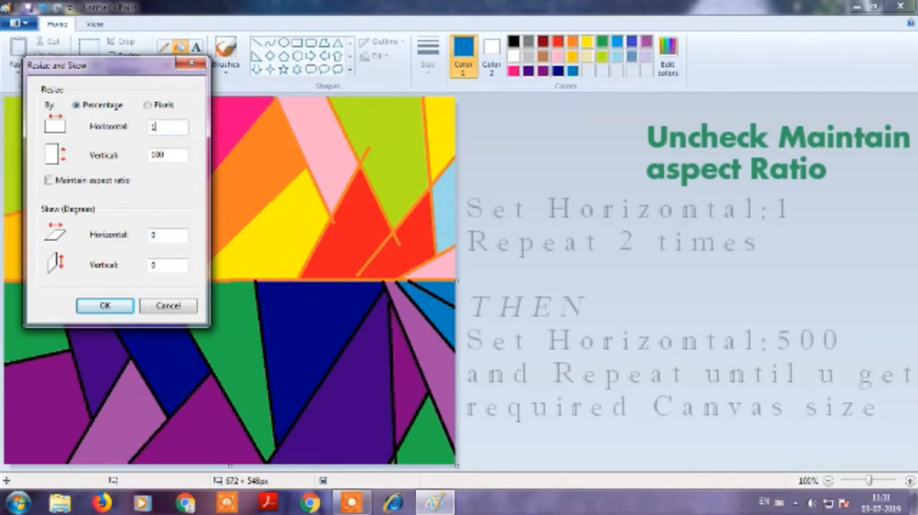
left_click(116, 307)
left_click(121, 57)
left_click(109, 180)
double_click(159, 128)
type("1")
left_click(115, 306)
Stretch the thin color strip to 500% horizontally twice, leaving the vertical size at 100%.
left_click(120, 57)
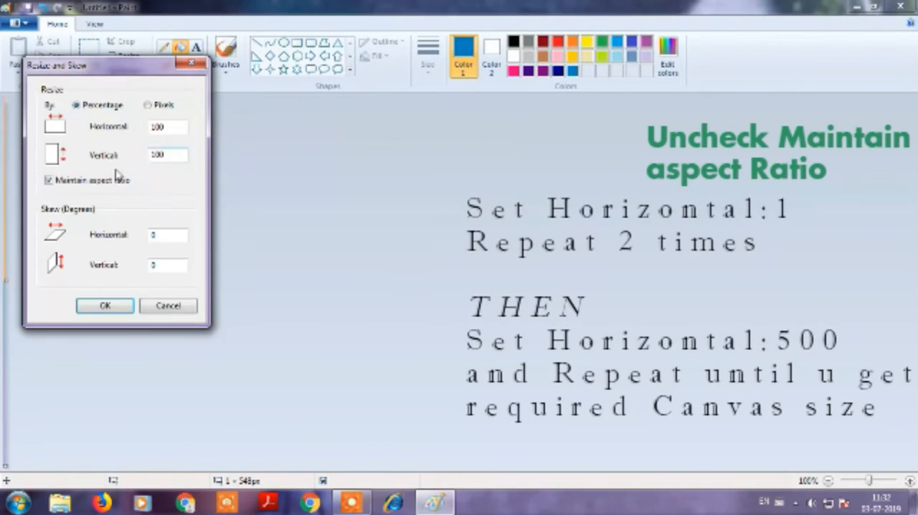
double_click(155, 127)
type("500")
key("Return")
left_click(125, 57)
left_click(49, 180)
double_click(155, 127)
type("500")
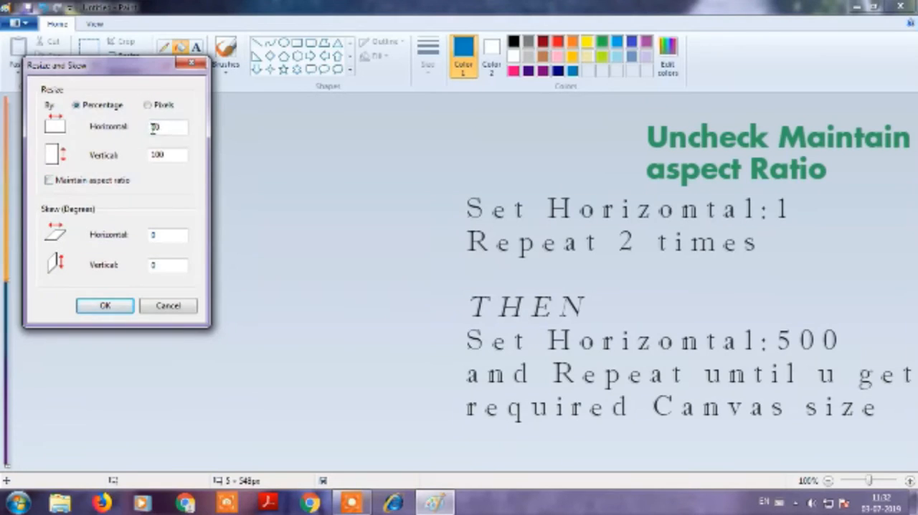
key("Return")
Widen the picture with two more horizontal resizes of 500%, without maintaining the aspect ratio.
left_click(127, 58)
left_click(50, 180)
double_click(155, 127)
type("500")
key("Return")
left_click(125, 57)
left_click(49, 180)
double_click(155, 127)
type("500")
key("Return")
Extend the canvas to the right to about 1139 px wide and outline a four-branched tree in the white area with the Pencil.
left_click_drag(426, 279, 770, 295)
mouse_move(529, 258)
left_mouse_down()
mouse_move(551, 292)
mouse_move(573, 425)
left_mouse_up()
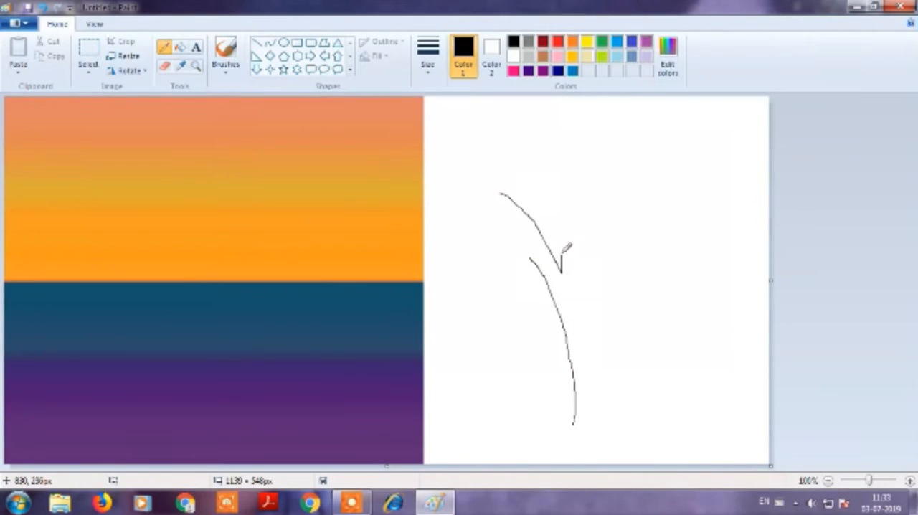
left_click_drag(586, 187, 593, 261)
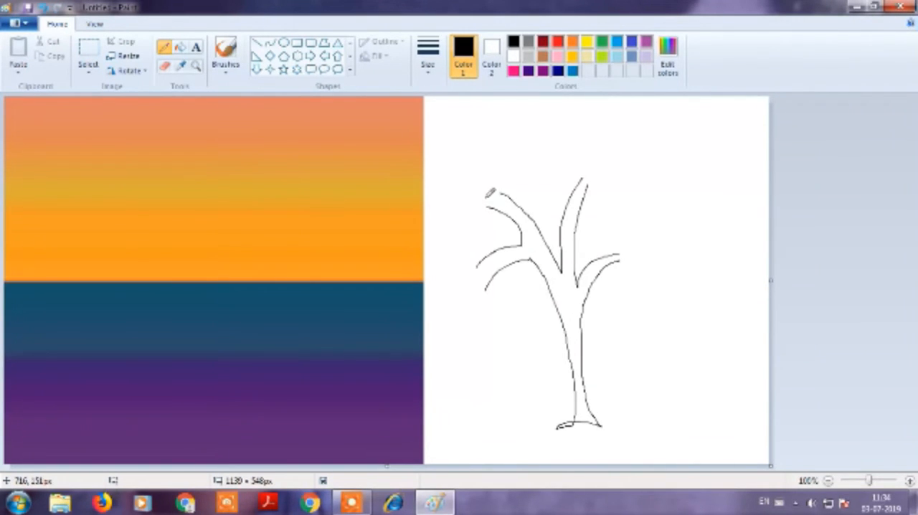
Close the open branch tips of the tree outline and fill the trunk, branches and base black.
left_click(89, 56)
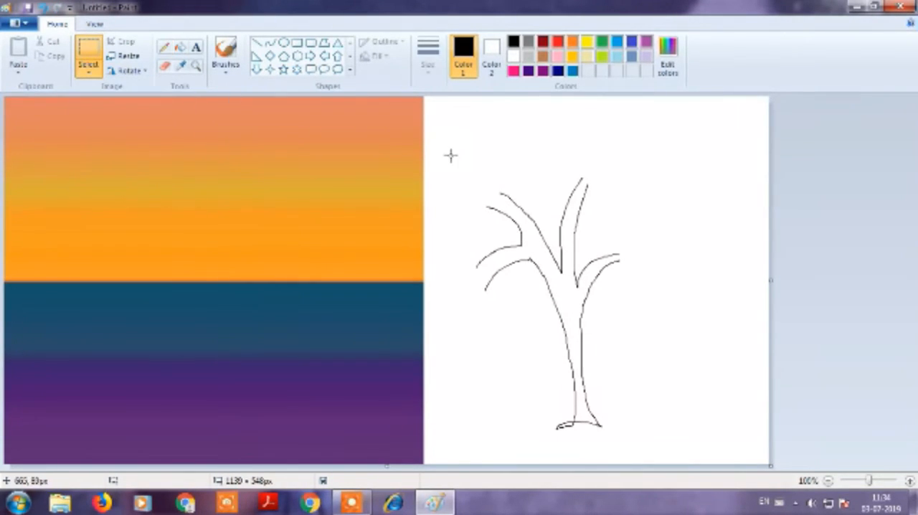
left_click(165, 47)
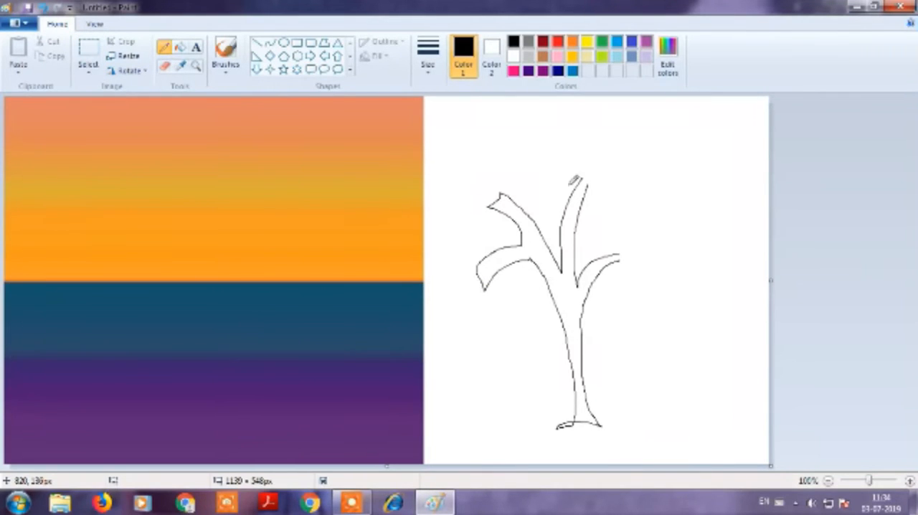
left_click(180, 47)
left_click(547, 262)
left_click(572, 423)
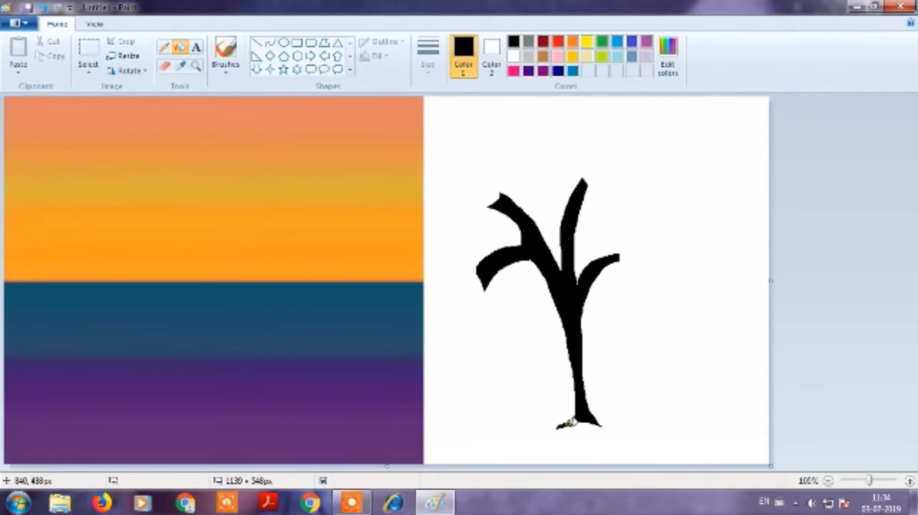
Add a flared extension along the right side of the trunk and fill it black.
left_click(165, 49)
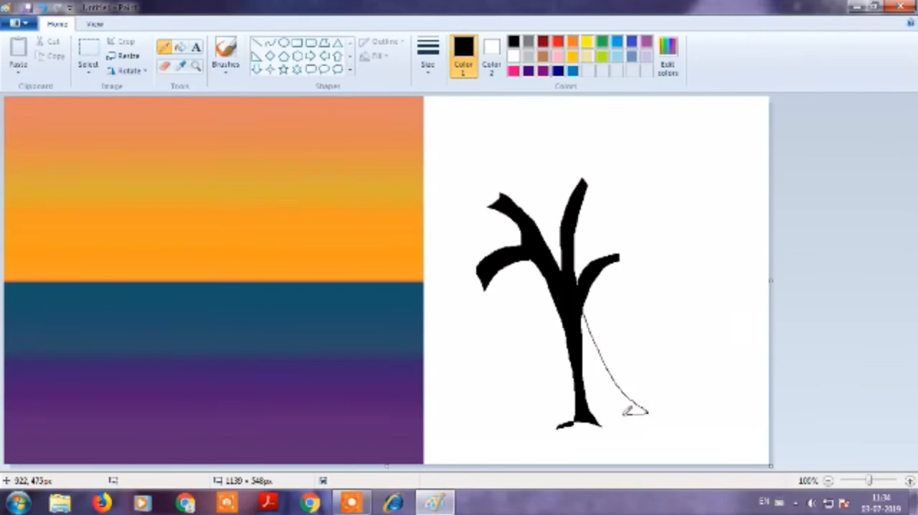
left_click(180, 47)
left_click(611, 387)
Select the tree and move it onto the right side of the gradient background with a transparent selection.
left_click(89, 72)
left_click(453, 156)
left_click_drag(453, 155, 675, 451)
left_click_drag(592, 386, 341, 399)
left_click(89, 71)
left_click(123, 210)
left_click_drag(256, 305, 342, 351)
left_click(568, 334)
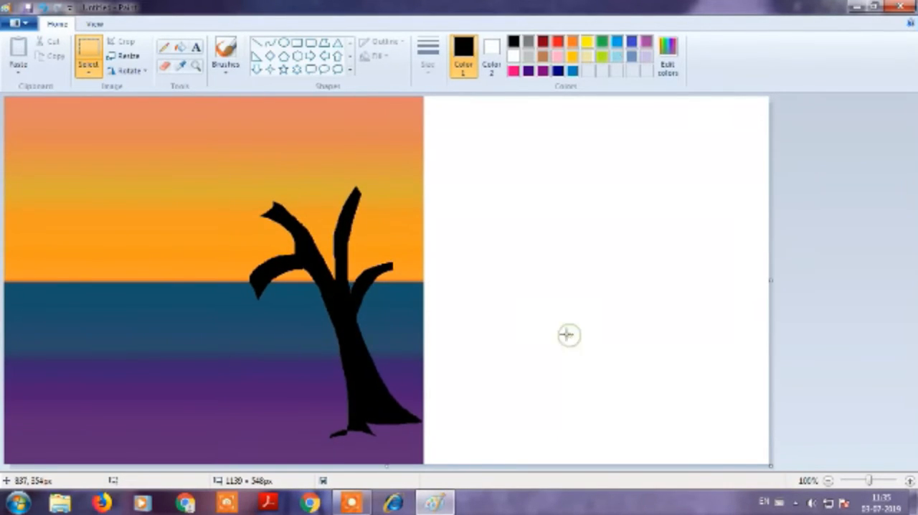
Set up a thick airbrush in dark green (red 0, green 64, blue 0).
left_click(667, 56)
left_click(373, 234)
left_click(356, 234)
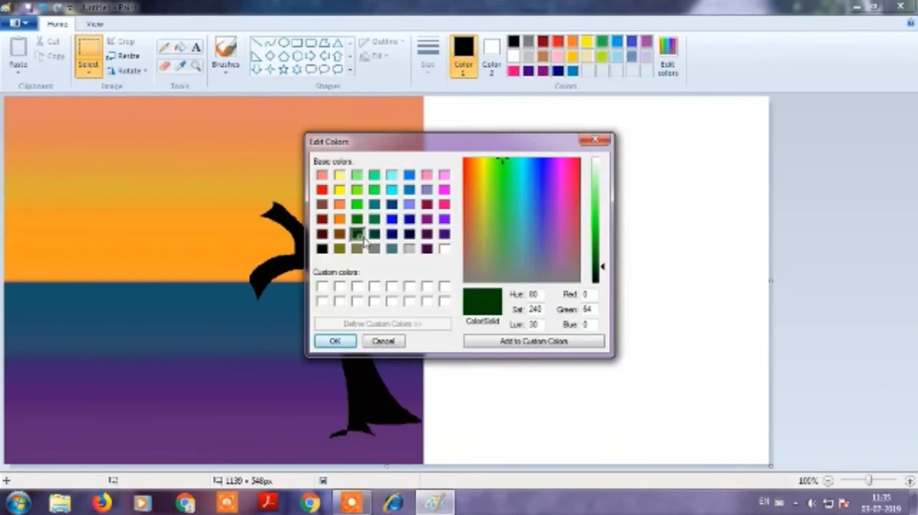
left_click(334, 341)
left_click(225, 65)
left_click(223, 90)
left_click(428, 57)
left_click(445, 172)
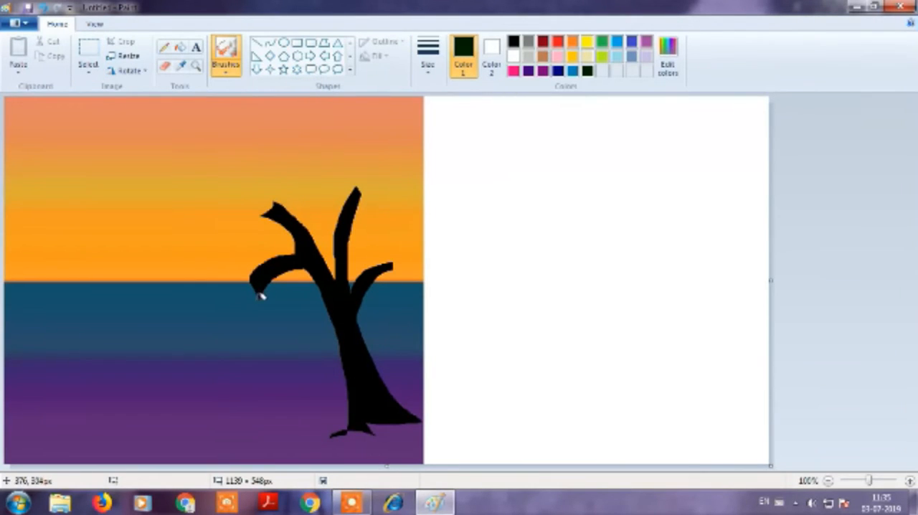
Spray dense dark green foliage around all the branches to form the tree's crown.
mouse_move(257, 279)
left_mouse_down()
mouse_move(251, 302)
mouse_move(233, 263)
mouse_move(271, 279)
left_mouse_up()
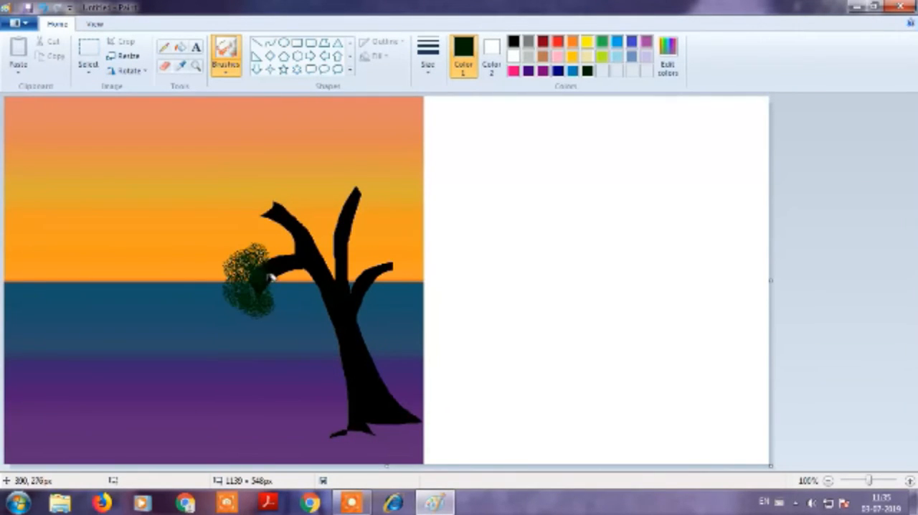
left_click_drag(267, 242, 254, 298)
mouse_move(277, 223)
left_mouse_down()
mouse_move(291, 196)
mouse_move(301, 212)
mouse_move(289, 201)
mouse_move(256, 201)
mouse_move(276, 226)
mouse_move(271, 183)
mouse_move(301, 195)
mouse_move(332, 174)
mouse_move(395, 175)
mouse_move(360, 225)
mouse_move(376, 228)
mouse_move(381, 170)
mouse_move(333, 205)
mouse_move(355, 195)
mouse_move(375, 290)
mouse_move(411, 276)
mouse_move(379, 289)
mouse_move(373, 274)
mouse_move(389, 265)
mouse_move(404, 277)
mouse_move(313, 212)
mouse_move(321, 202)
mouse_move(312, 224)
mouse_move(285, 227)
mouse_move(357, 165)
mouse_move(365, 227)
mouse_move(386, 222)
mouse_move(391, 174)
mouse_move(340, 142)
mouse_move(325, 179)
mouse_move(381, 170)
mouse_move(385, 235)
left_mouse_up()
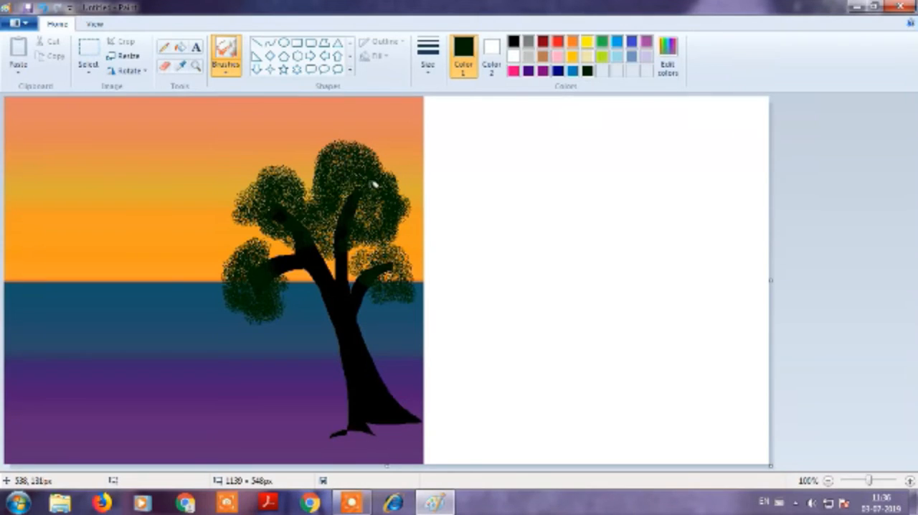
mouse_move(284, 208)
left_mouse_down()
mouse_move(249, 215)
mouse_move(250, 224)
mouse_move(272, 234)
mouse_move(327, 152)
mouse_move(274, 258)
mouse_move(302, 262)
mouse_move(333, 237)
mouse_move(383, 230)
mouse_move(386, 307)
mouse_move(409, 305)
mouse_move(395, 263)
left_mouse_up()
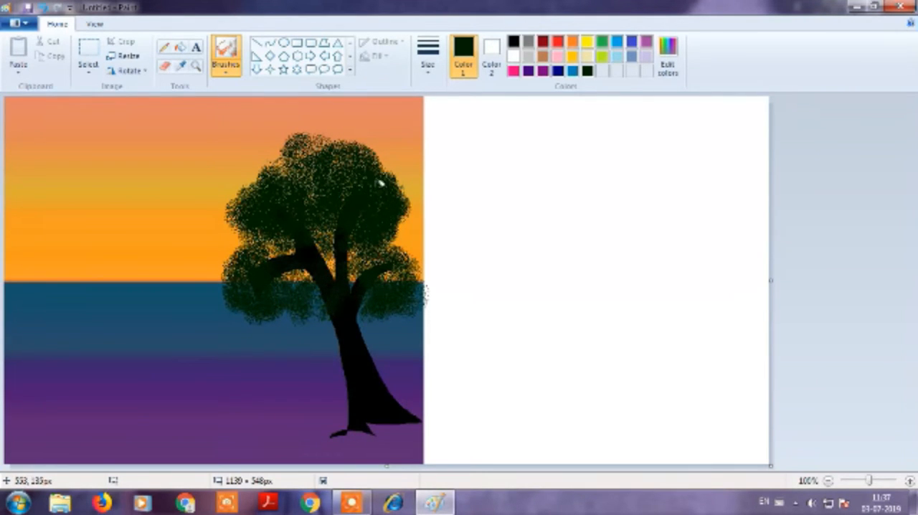
mouse_move(261, 184)
left_mouse_down()
mouse_move(242, 216)
mouse_move(268, 226)
mouse_move(292, 151)
mouse_move(328, 173)
left_mouse_up()
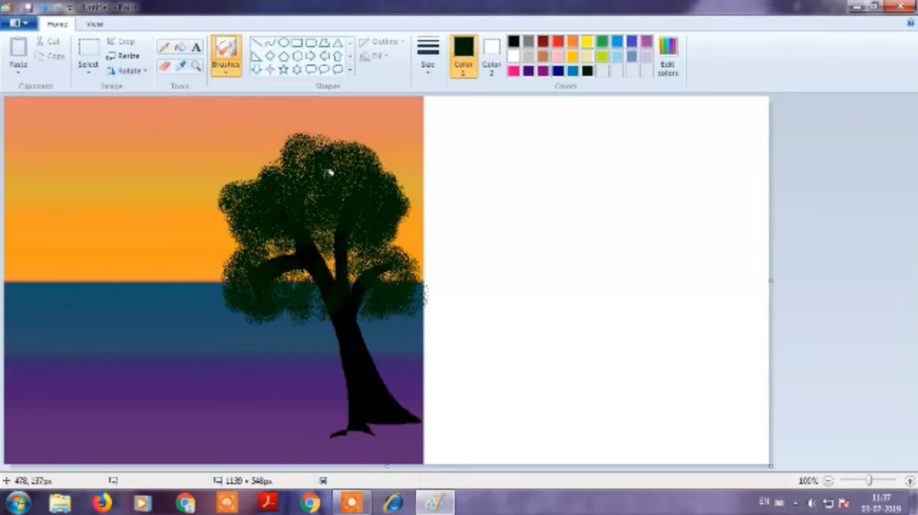
mouse_move(324, 257)
left_mouse_down()
mouse_move(346, 235)
mouse_move(388, 272)
mouse_move(412, 259)
mouse_move(401, 288)
left_mouse_up()
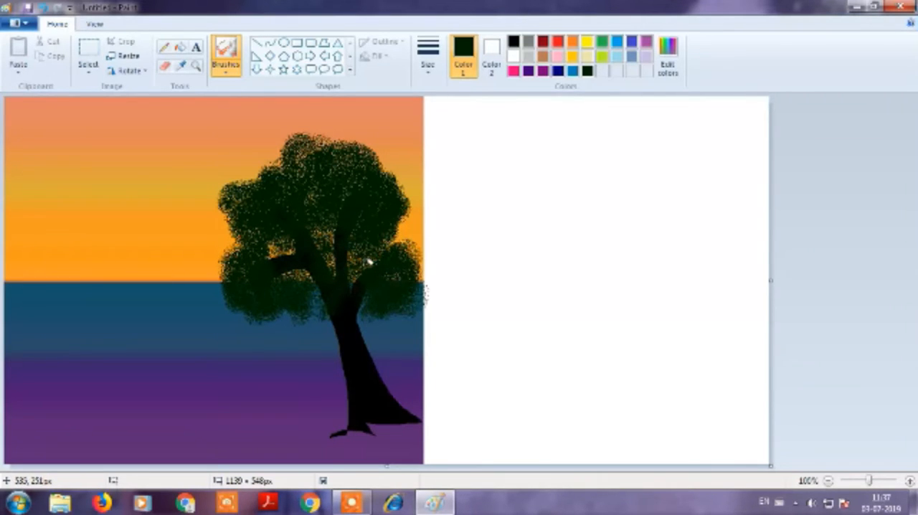
Draw a tuft of grass with the Pencil in the white area and fill it black.
left_click(164, 48)
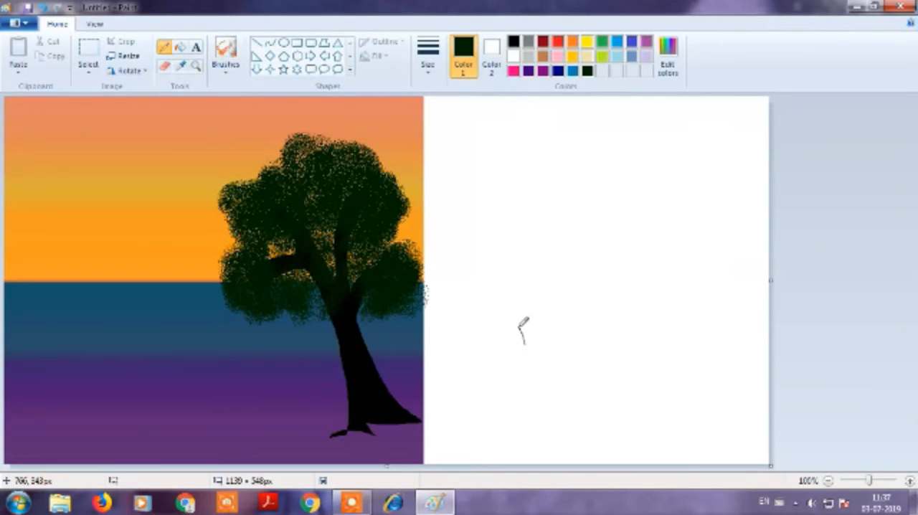
left_click(514, 41)
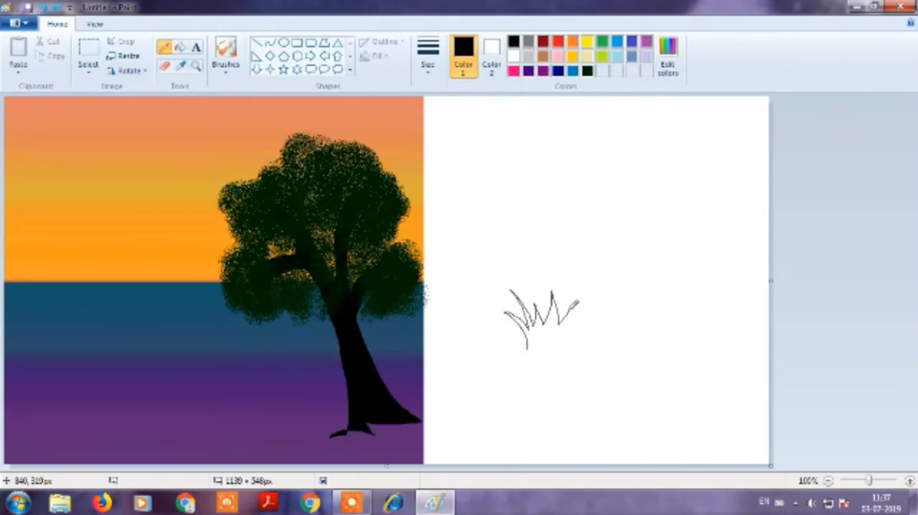
left_click_drag(618, 339, 527, 349)
left_click(181, 48)
left_click(548, 332)
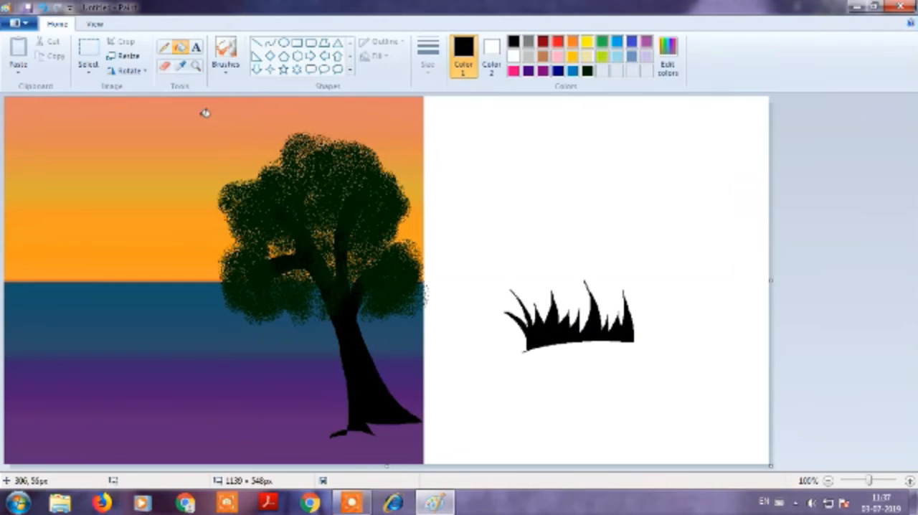
Select the black grass tuft with a rectangular selection, move it to the painting's lower-left corner and copy it.
left_click(88, 68)
left_click(129, 105)
left_click_drag(494, 273, 650, 364)
left_click_drag(588, 328, 64, 452)
key("ctrl+c")
Paste four more grass tufts along the bottom edge left of the tree, shrinking some to vary their size.
key("ctrl+v")
left_click_drag(163, 189, 100, 161)
left_click_drag(62, 137, 72, 444)
key("ctrl+v")
left_click_drag(104, 135, 187, 442)
key("ctrl+v")
left_click_drag(252, 392, 172, 418)
left_click_drag(147, 448, 136, 452)
key("ctrl+v")
left_click_drag(69, 150, 240, 447)
Paste a smaller grass tuft to fill the gap left of the tree and an enlarged one just below the trunk.
key("ctrl+v")
left_click_drag(151, 189, 114, 158)
left_click_drag(56, 117, 219, 450)
key("ctrl+v")
left_click_drag(67, 150, 296, 453)
left_click_drag(391, 400, 417, 370)
left_click_drag(345, 433, 335, 444)
Paste an enlarged grass tuft at the base of the trunk and overlap three more tufts around it.
key("ctrl+v")
left_click_drag(162, 187, 251, 270)
left_click_drag(136, 175, 338, 427)
key("ctrl+v")
left_click_drag(109, 158, 375, 430)
key("ctrl+v")
left_click_drag(102, 146, 352, 428)
key("ctrl+v")
left_click_drag(63, 152, 314, 424)
Paste two grass tufts, stretch them into narrow, tall blades and place them on the trunk's right side and in front of it.
key("ctrl+v")
left_click_drag(160, 190, 83, 245)
left_click_drag(53, 192, 404, 421)
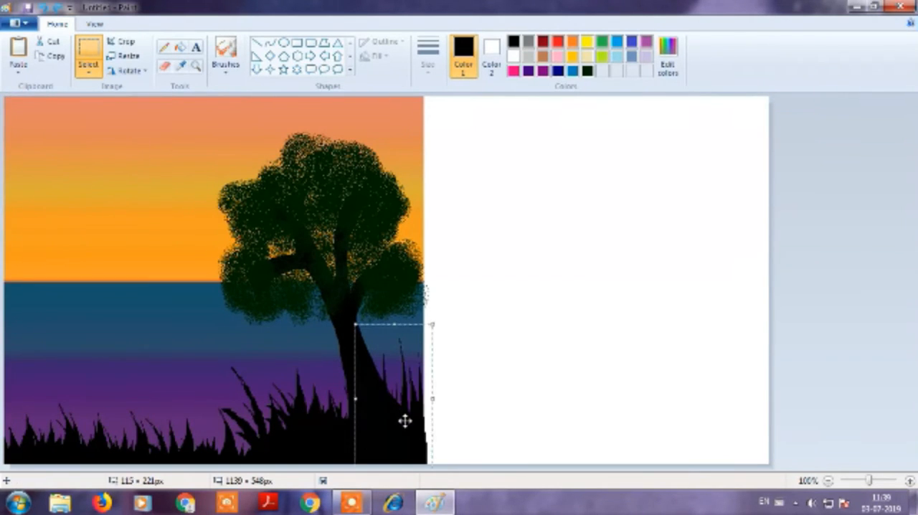
key("ctrl+v")
left_click_drag(162, 188, 43, 275)
left_click_drag(24, 207, 342, 404)
Add two more stretched grass tufts, one right of the trunk's base and one to its left.
key("ctrl+v")
left_click_drag(162, 190, 61, 302)
left_click_drag(26, 234, 383, 424)
key("ctrl+v")
left_click_drag(163, 191, 81, 220)
left_click_drag(39, 184, 311, 418)
Paste further grass left of the trunk, including a narrow, tall tuft in the thick clump beside it.
key("ctrl+v")
left_click_drag(160, 189, 246, 461)
key("ctrl+v")
left_click_drag(163, 189, 54, 331)
left_click_drag(27, 243, 276, 445)
Fill out the bottom-left grass with more pasted tufts near the corner and clear the selection.
key("ctrl+v")
left_click_drag(32, 207, 134, 476)
key("ctrl+v")
key("ctrl+v")
key("ctrl+v")
left_click_drag(30, 201, 21, 463)
key("ctrl+v")
key("ctrl+v")
left_click_drag(30, 182, 51, 449)
left_click(506, 400)
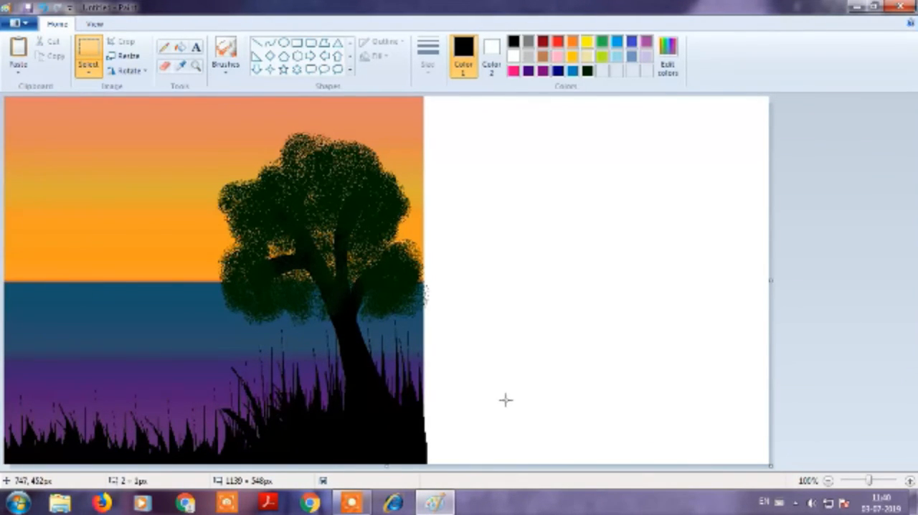
Draw a cream-coloured ellipse for the sun in the white area and fill it with a custom cream colour.
left_click(284, 43)
left_click_drag(536, 220, 566, 256)
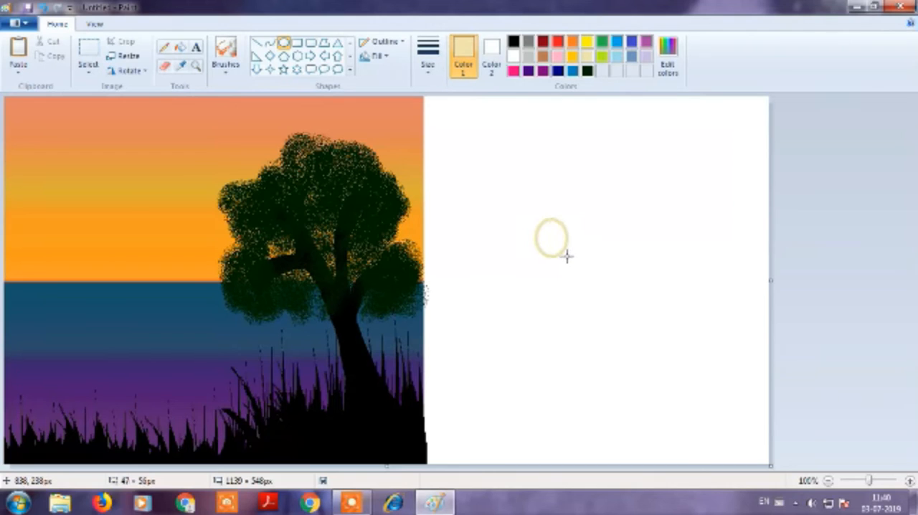
left_click(668, 58)
left_click_drag(603, 180, 603, 171)
left_click(347, 340)
left_click(181, 48)
left_click(551, 235)
Select the cream sun with a rectangular selection and move it just above the horizon, left of the tree.
left_click(89, 68)
left_click(118, 103)
left_click_drag(512, 208, 592, 265)
mouse_move(552, 238)
left_mouse_down()
mouse_move(150, 246)
mouse_move(174, 256)
left_mouse_up()
Draw the sun's reflection as short cream strokes on the water beneath it with the Pencil.
left_click(226, 56)
left_click(164, 46)
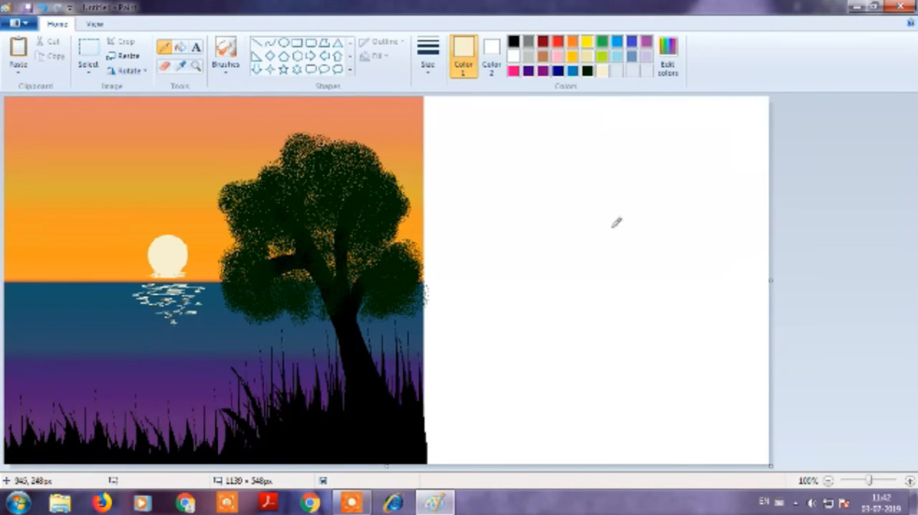
Draw a sailboat in black lines in the white area: trapezoid hull, two triangular sails, a mast and thin rigging lines.
left_click_drag(518, 279, 570, 279)
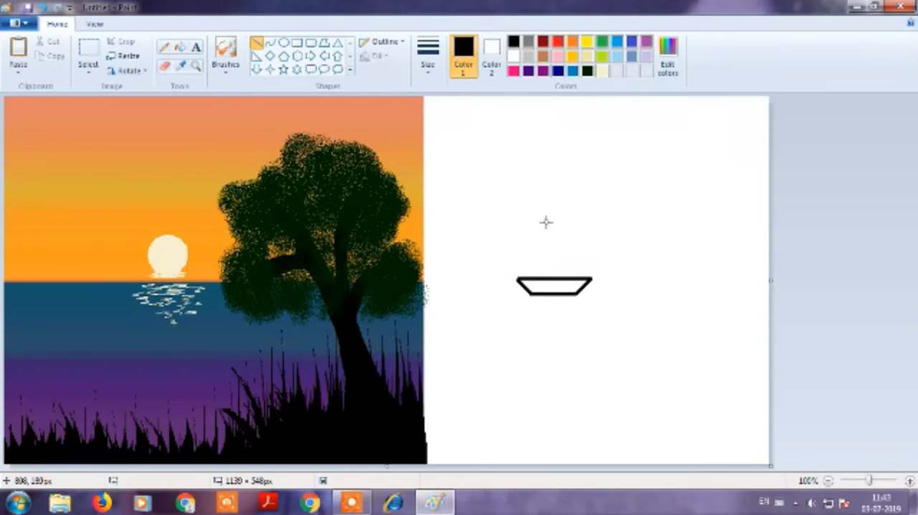
mouse_move(547, 216)
left_mouse_down()
mouse_move(590, 273)
mouse_move(571, 271)
left_mouse_up()
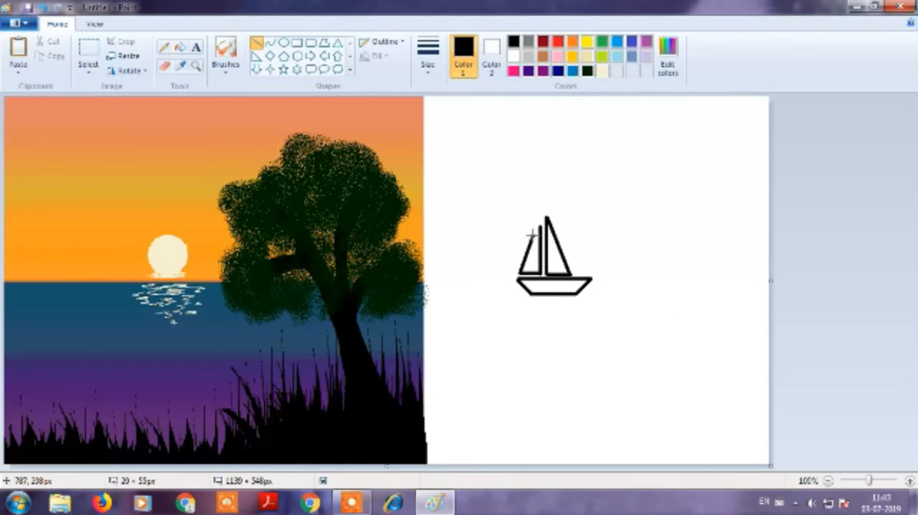
left_click_drag(539, 202, 578, 281)
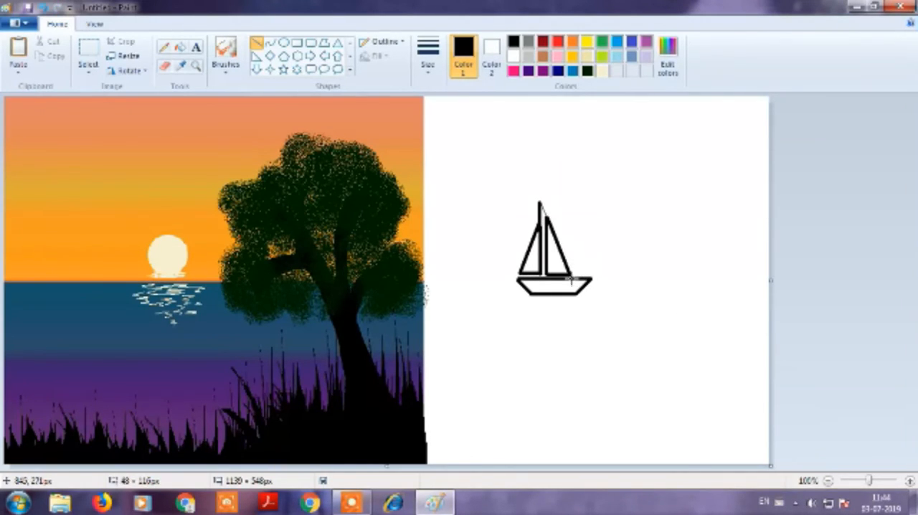
Fill the sailboat's hull and both sails black and touch up the gap between mast and sail with the Pencil.
left_click(180, 47)
left_click(553, 244)
left_click(559, 283)
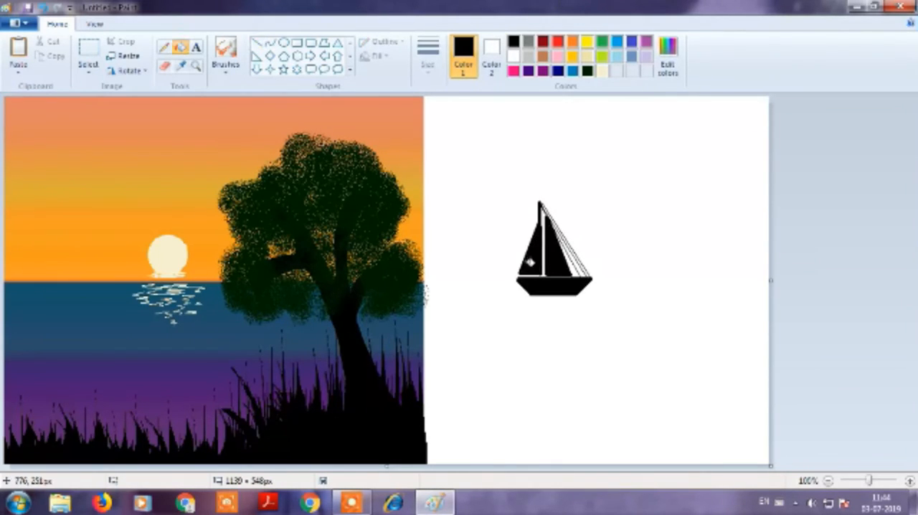
left_click(164, 47)
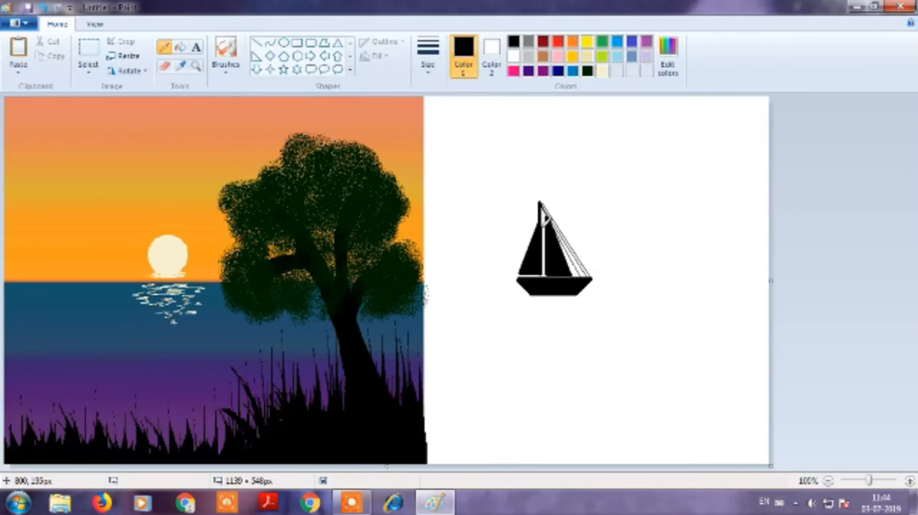
left_click(181, 48)
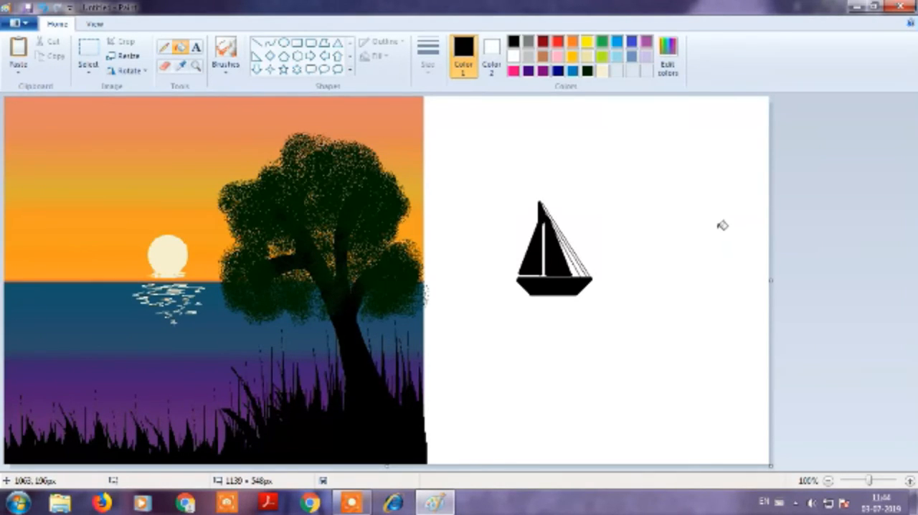
Select the sailboat, move it onto the water at the painting's left edge and shrink it slightly.
left_click(88, 51)
left_click_drag(506, 193, 603, 319)
left_click_drag(556, 276, 58, 323)
left_click_drag(101, 370, 84, 345)
left_click_drag(59, 323, 58, 333)
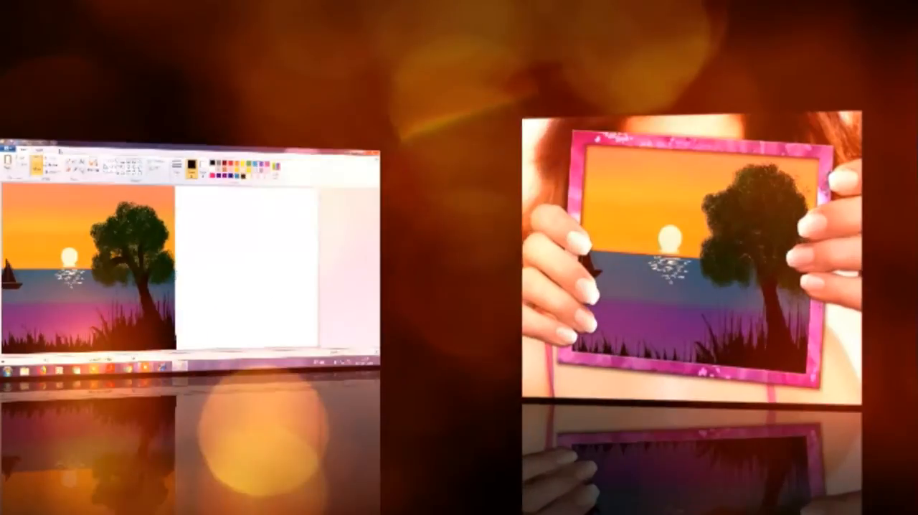